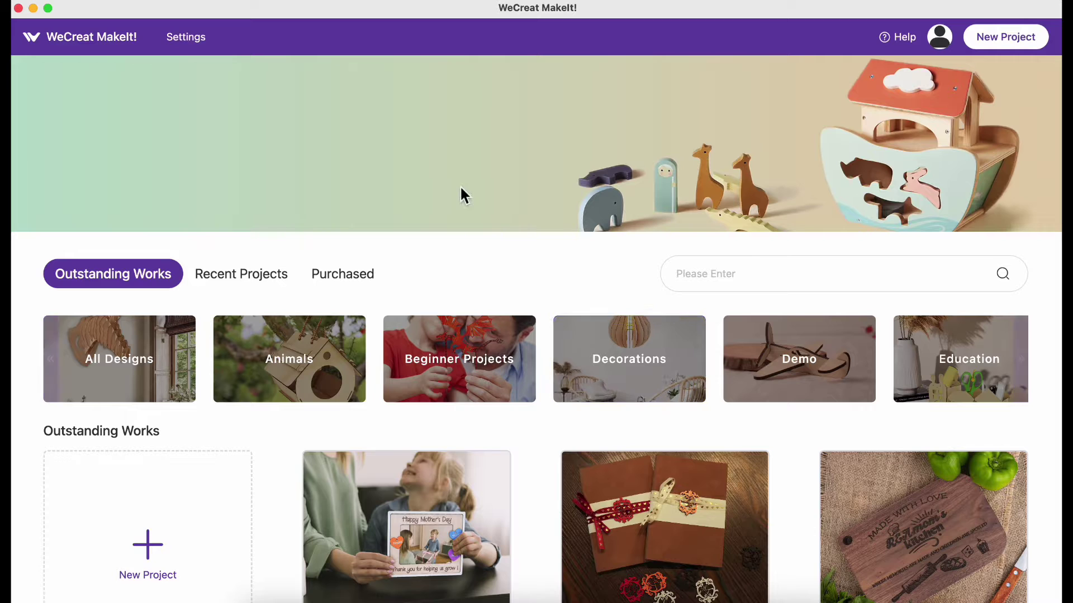
Glance at Settings, then create a new blank Untitled project on canvas01.
click(183, 52)
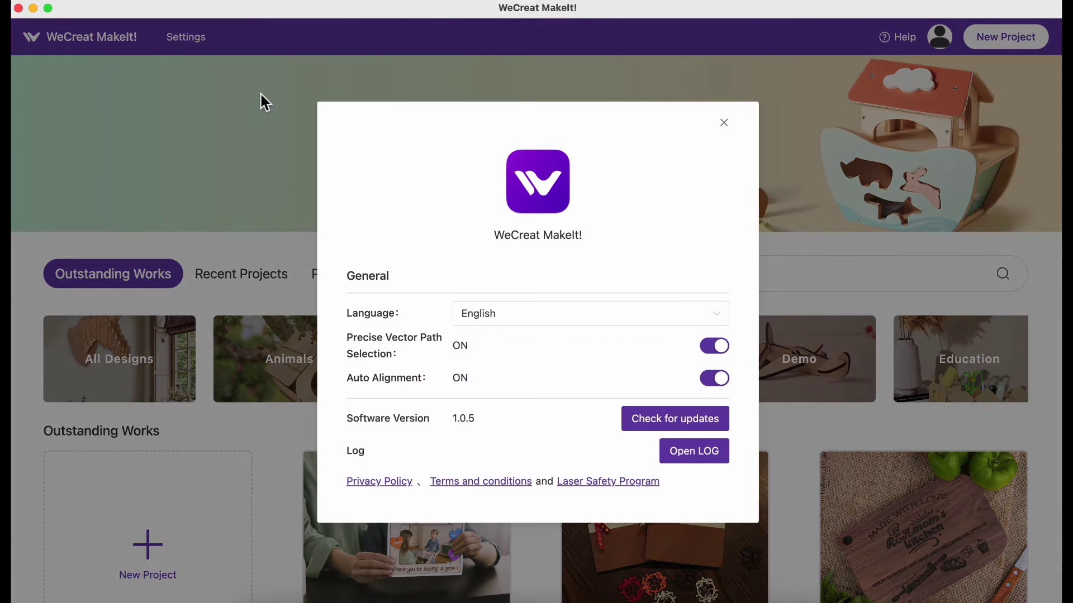
click(722, 123)
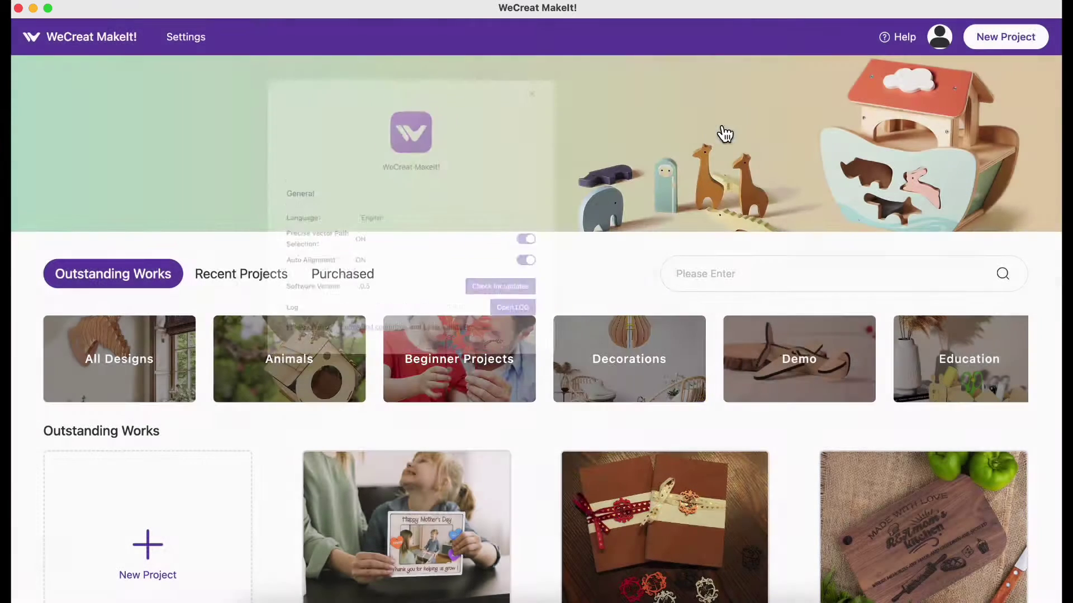
click(206, 503)
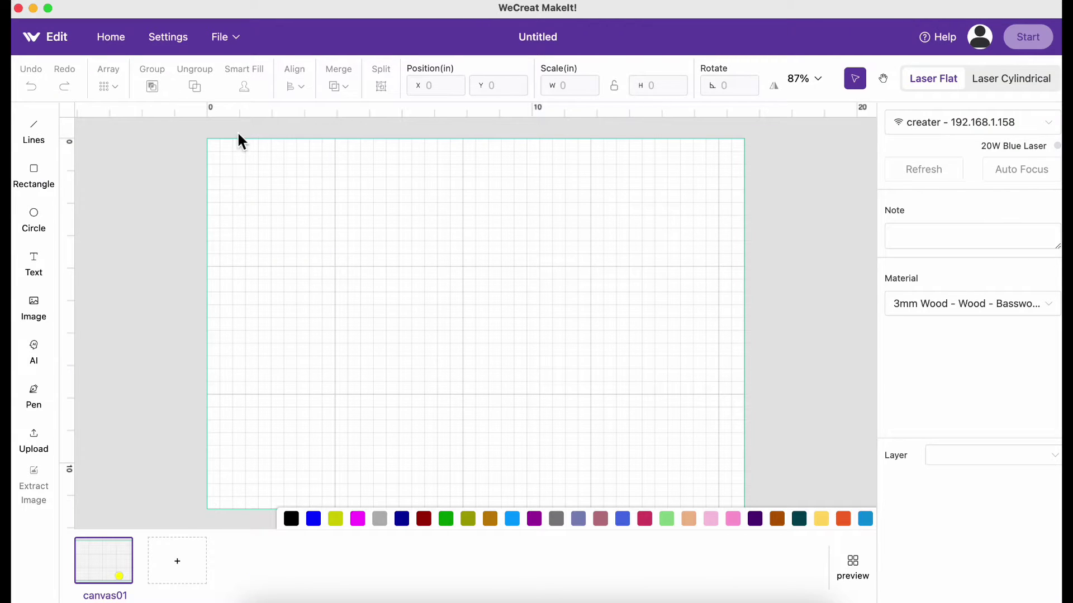
Open Camera Calibration from the editor's Settings and focus the basswood thickness field.
click(168, 37)
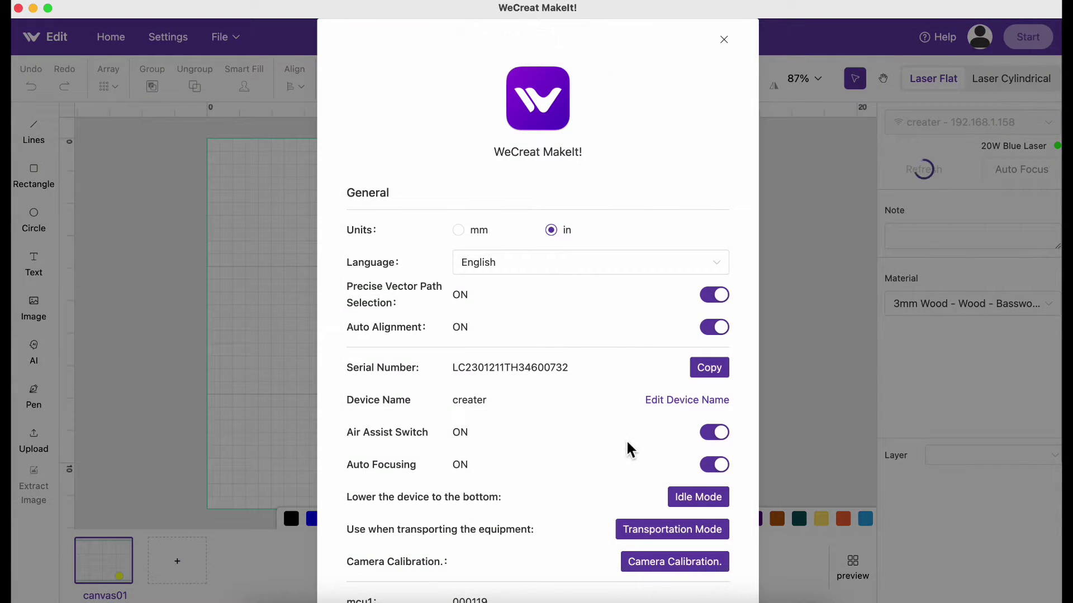
scroll(626, 439, down, 3)
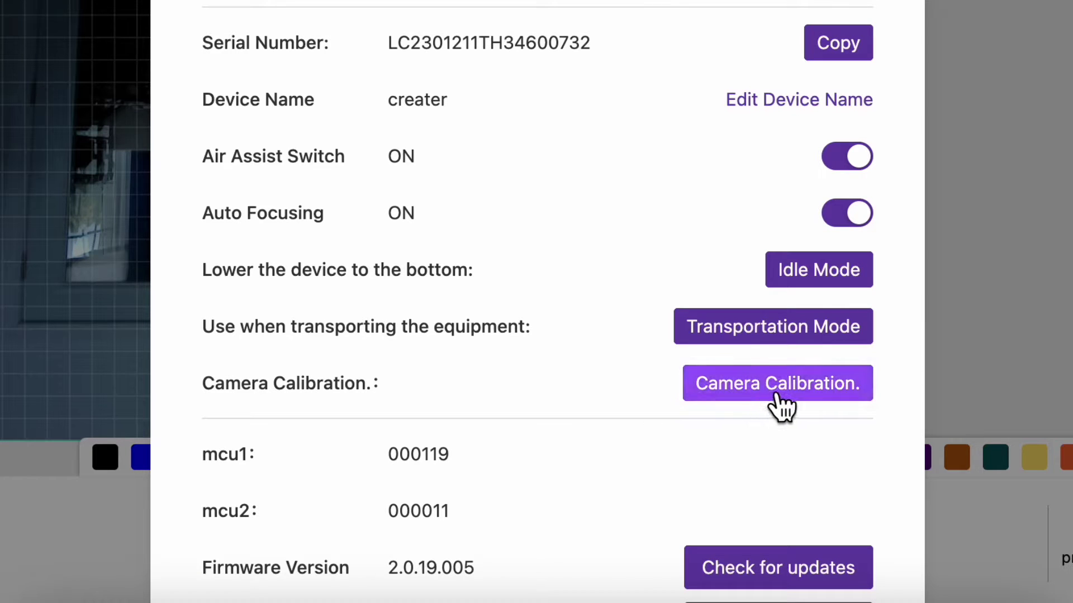
click(782, 405)
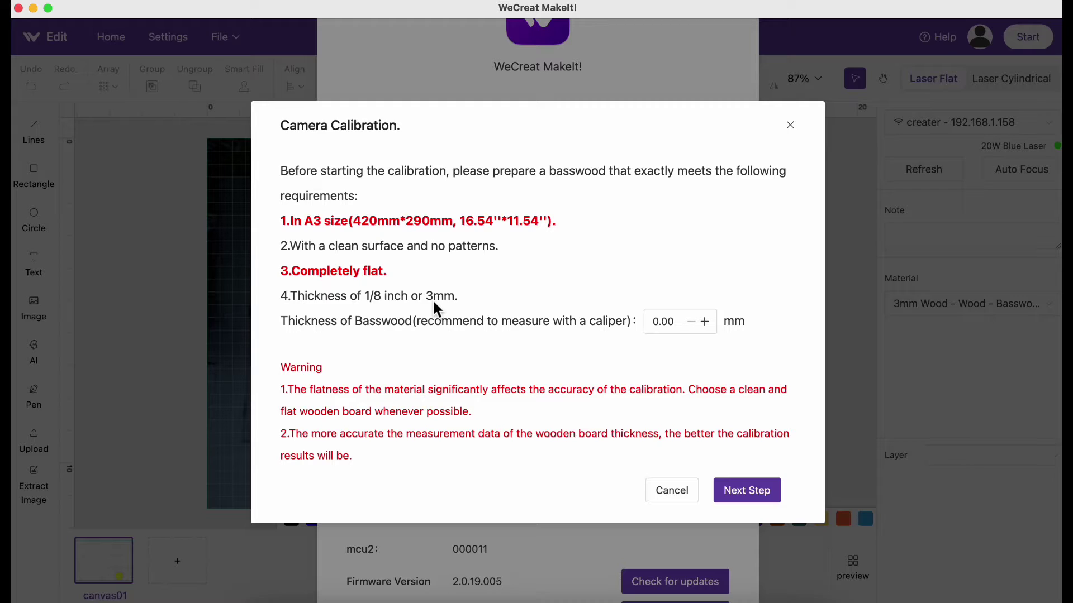
click(681, 324)
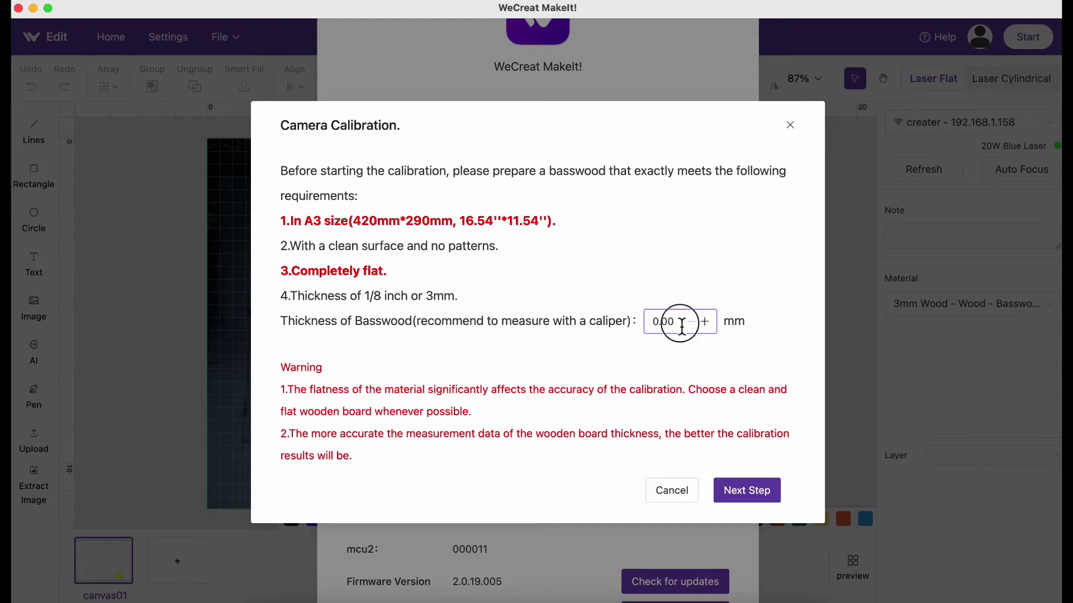
Enter a 3 mm basswood thickness and run all five calibration steps to completion.
double_click(669, 324)
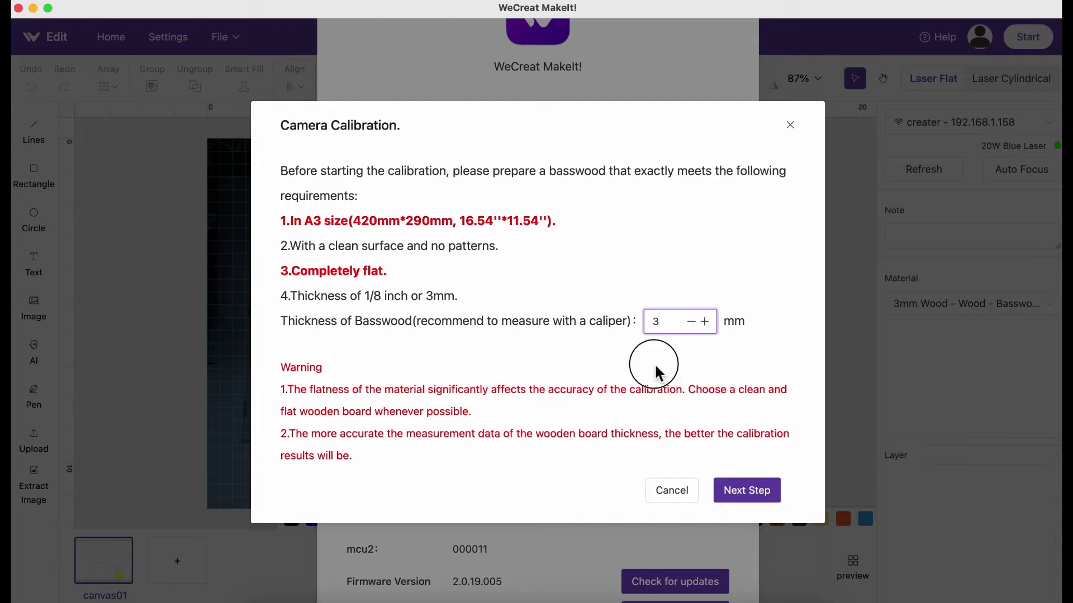
click(747, 491)
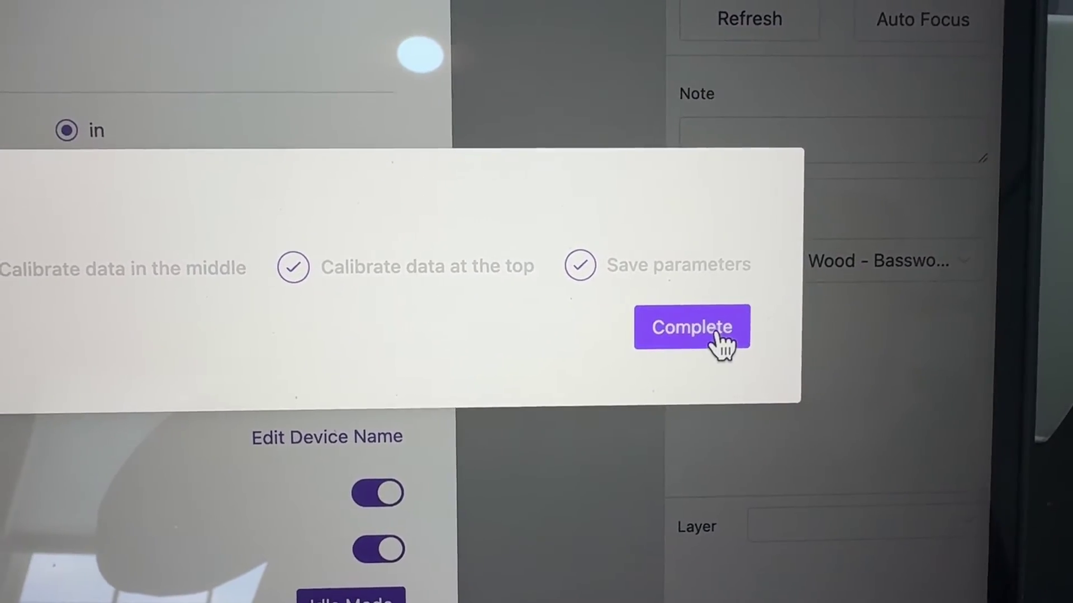
click(718, 336)
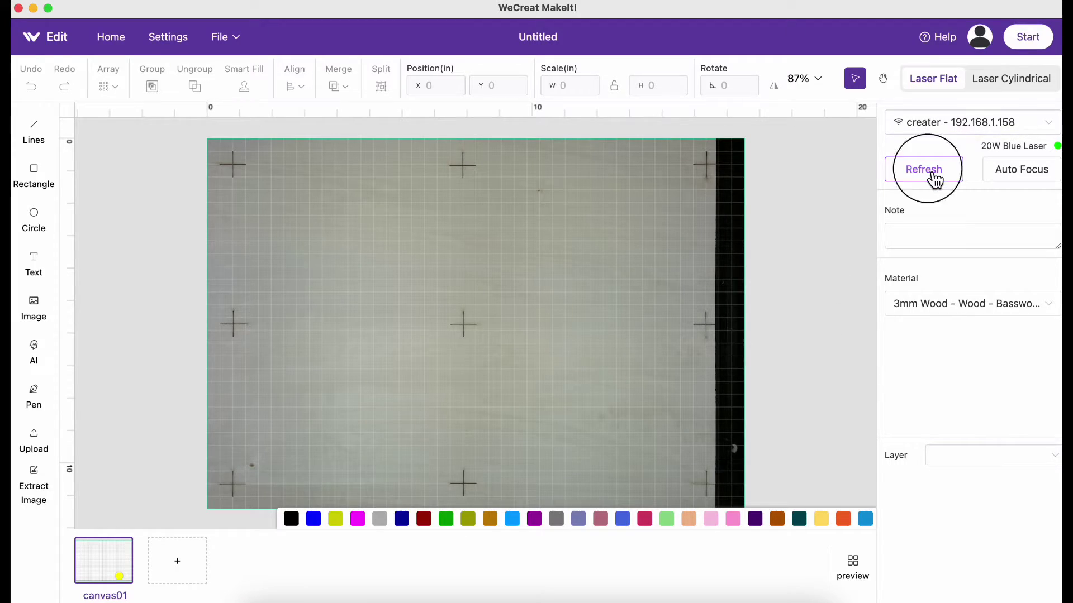
Refresh the camera image to show the work bed with the workpiece on it.
click(932, 175)
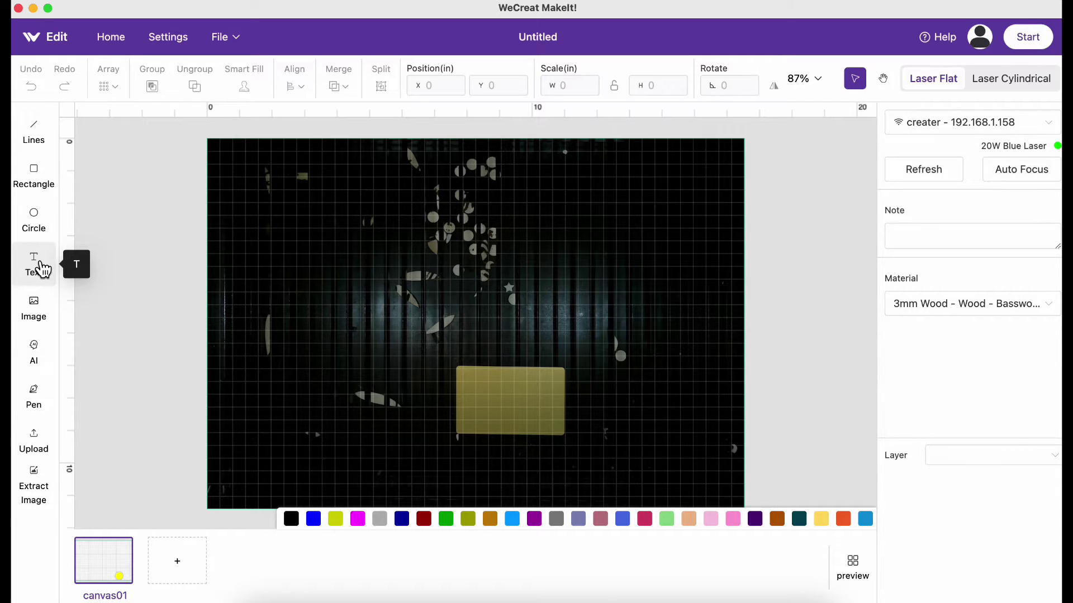
Add a text object on the canvas reading 'DIODE'.
click(42, 270)
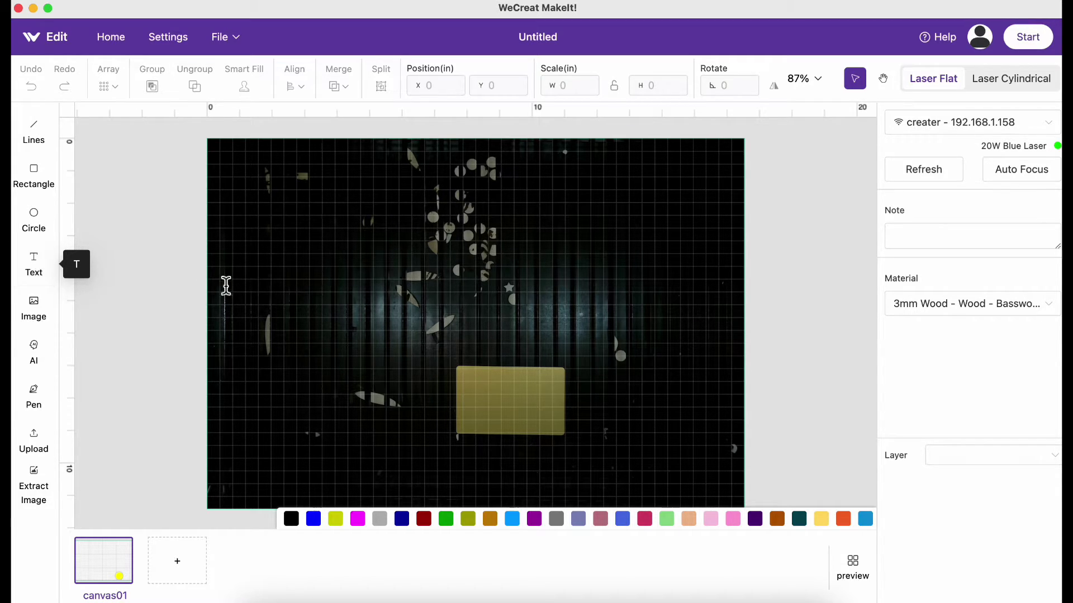
click(422, 319)
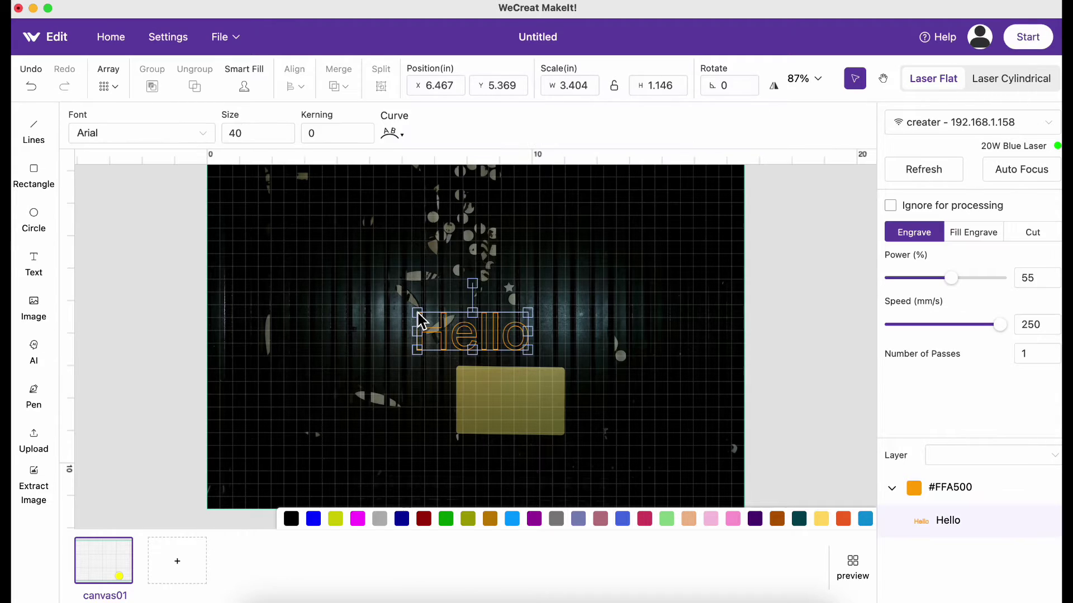
double_click(448, 340)
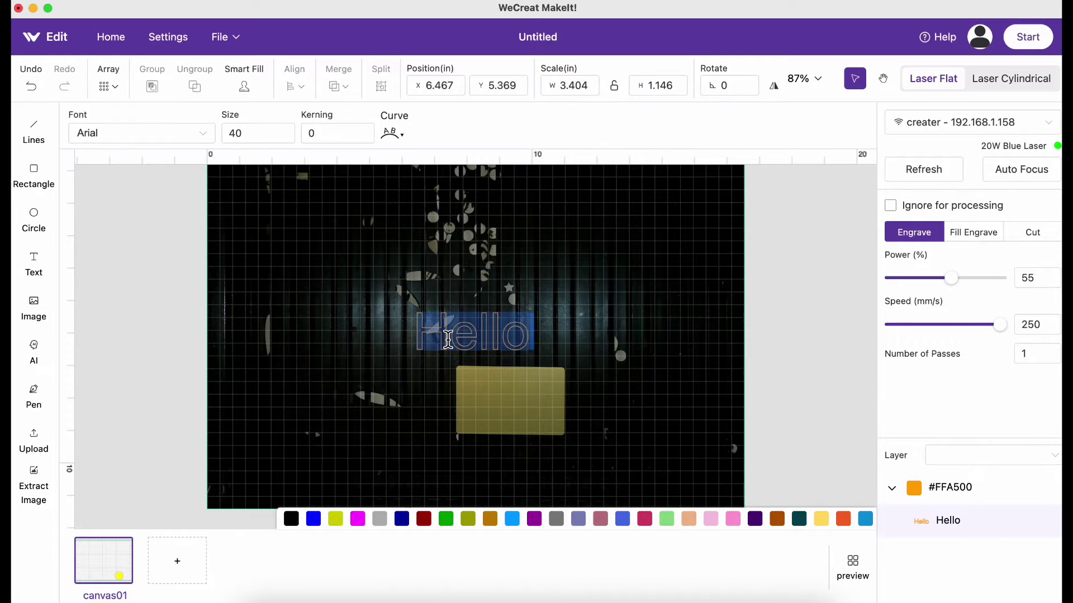
text(DIODE)
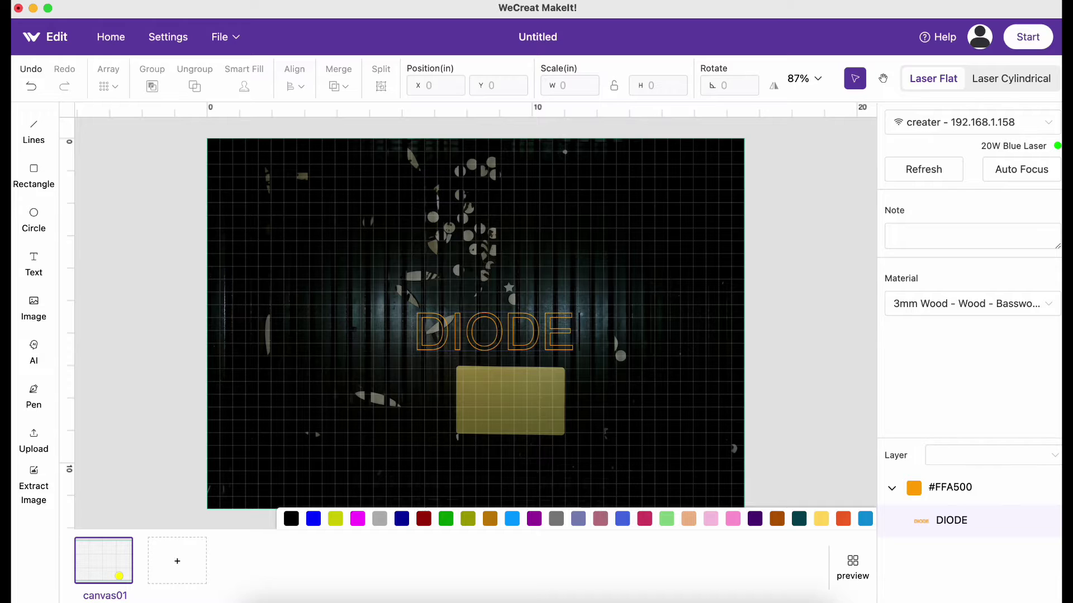
Move DIODE onto the yellow card and shrink it to fit.
click(491, 330)
click(605, 321)
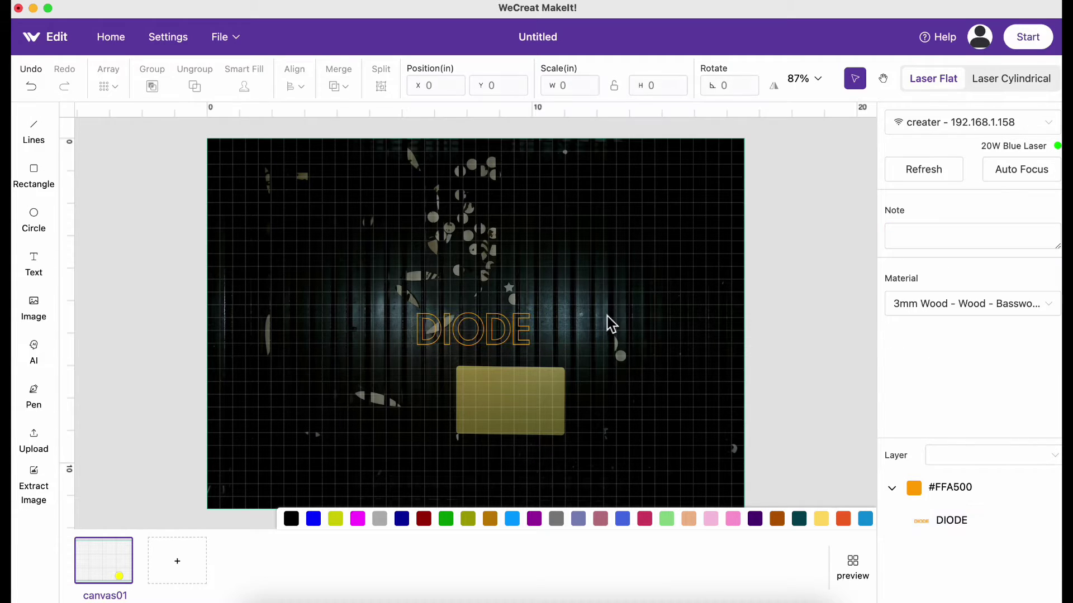
click(479, 334)
drag(479, 334, 516, 401)
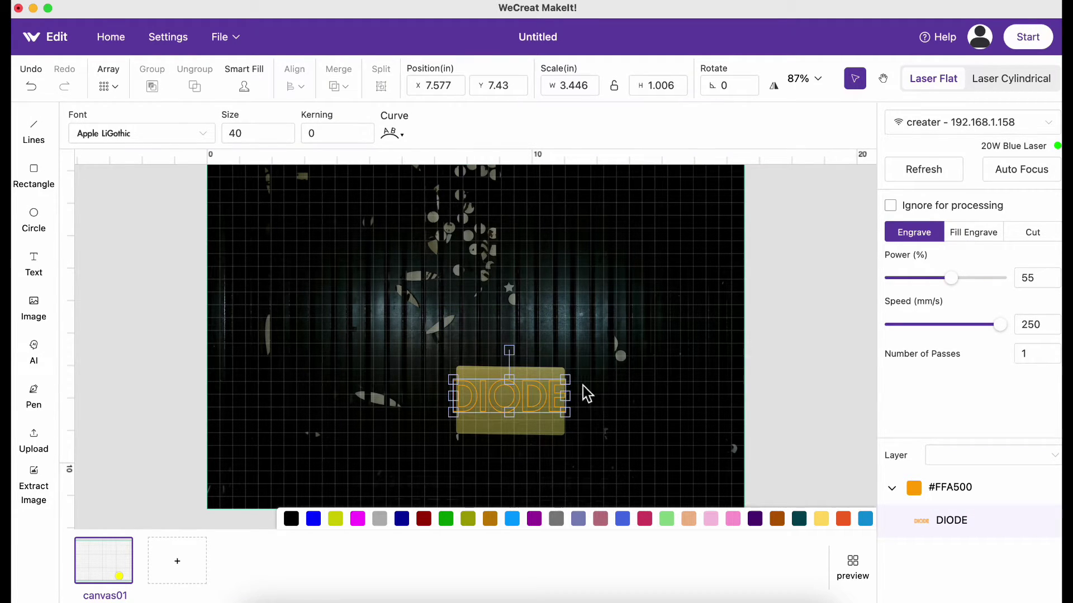
drag(574, 378, 541, 391)
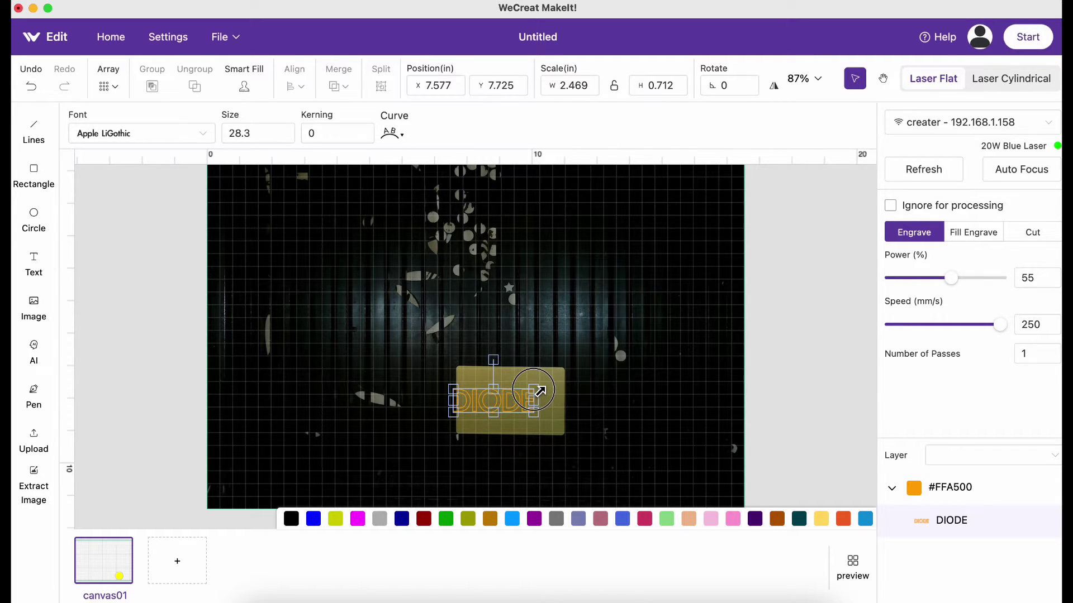
Set the text Curve to 0, centre DIODE on the card, and deselect it.
click(394, 134)
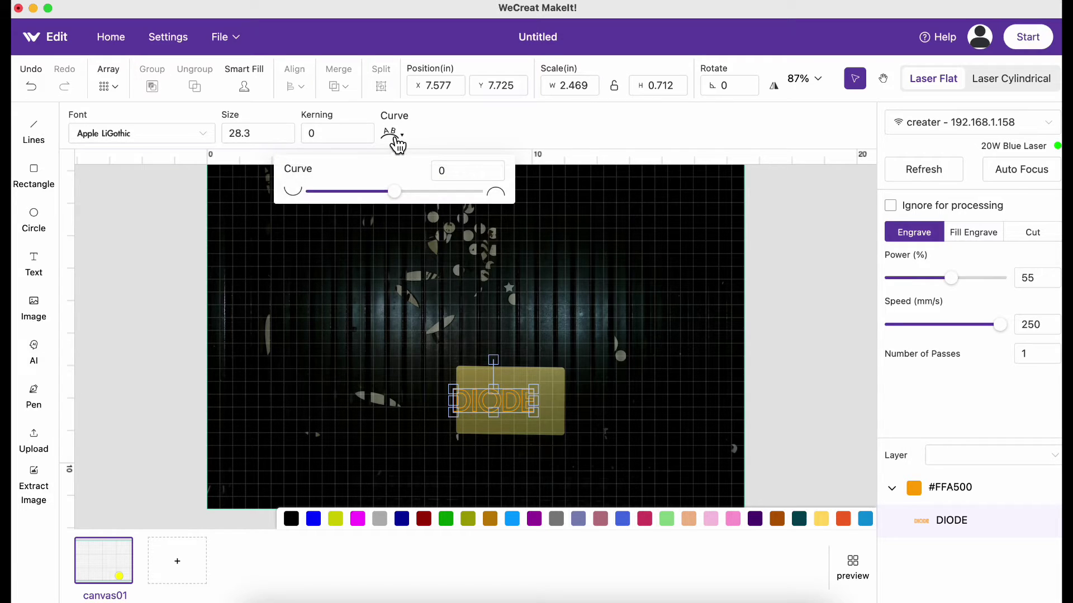
mouse_move(393, 191)
mouse_down()
mouse_move(438, 195)
mouse_move(358, 195)
mouse_move(463, 204)
mouse_move(364, 209)
mouse_move(419, 206)
mouse_move(401, 204)
mouse_up()
double_click(452, 172)
text(0)
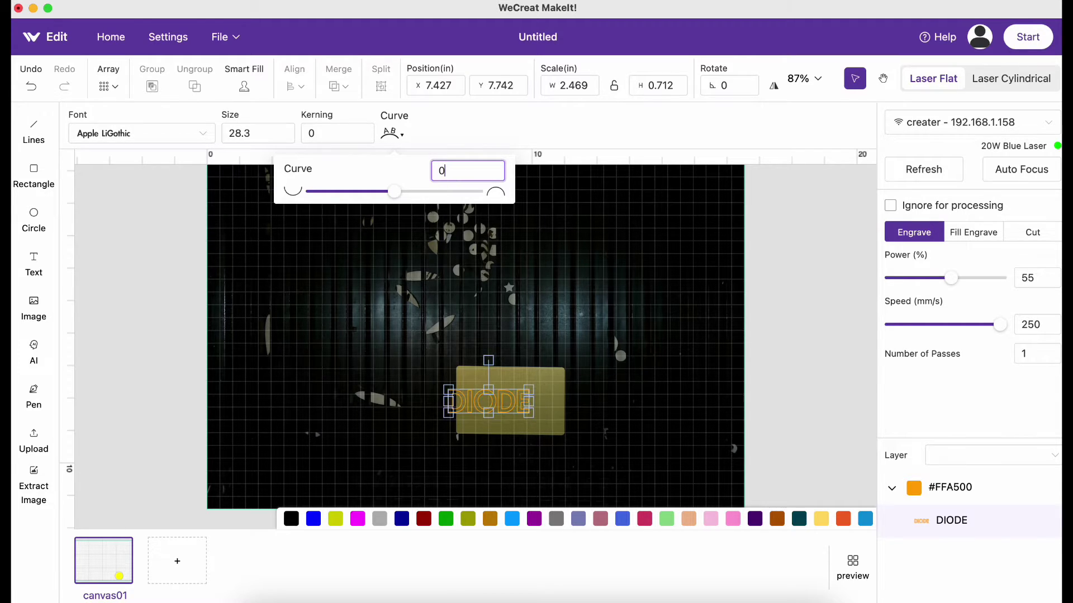
drag(507, 404, 528, 406)
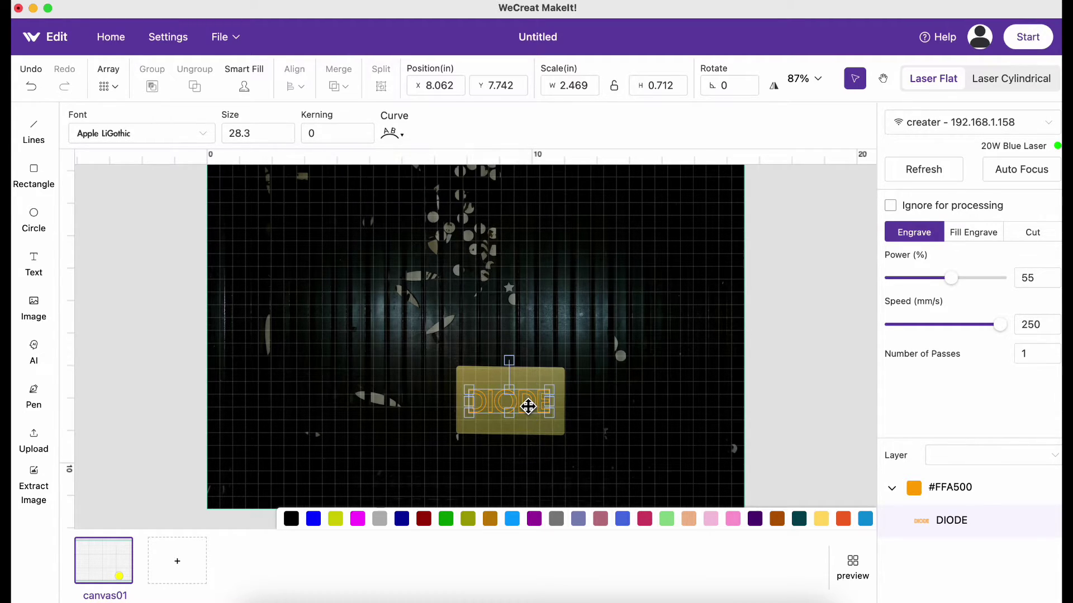
click(591, 374)
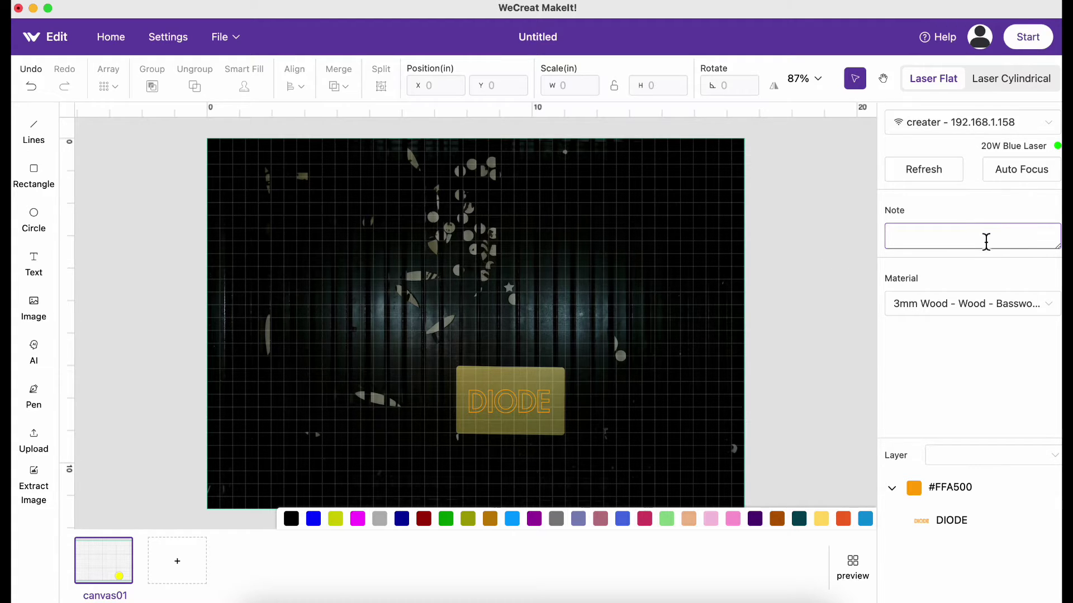
Change the material to 1mm Aluminum Sheet, Aluminum - Coated Yellow, and reselect DIODE.
click(999, 311)
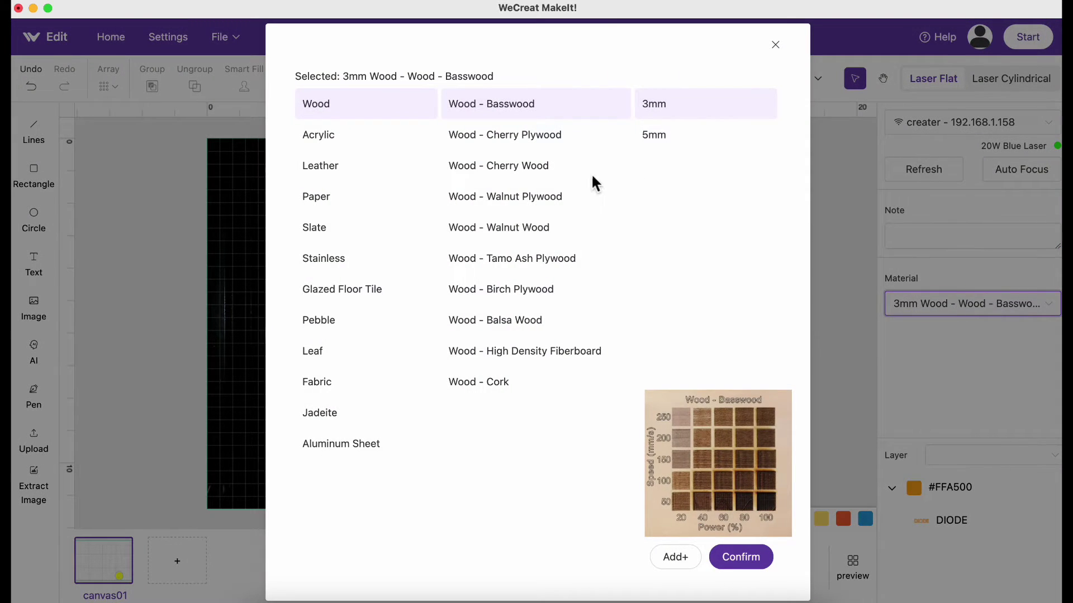
click(361, 450)
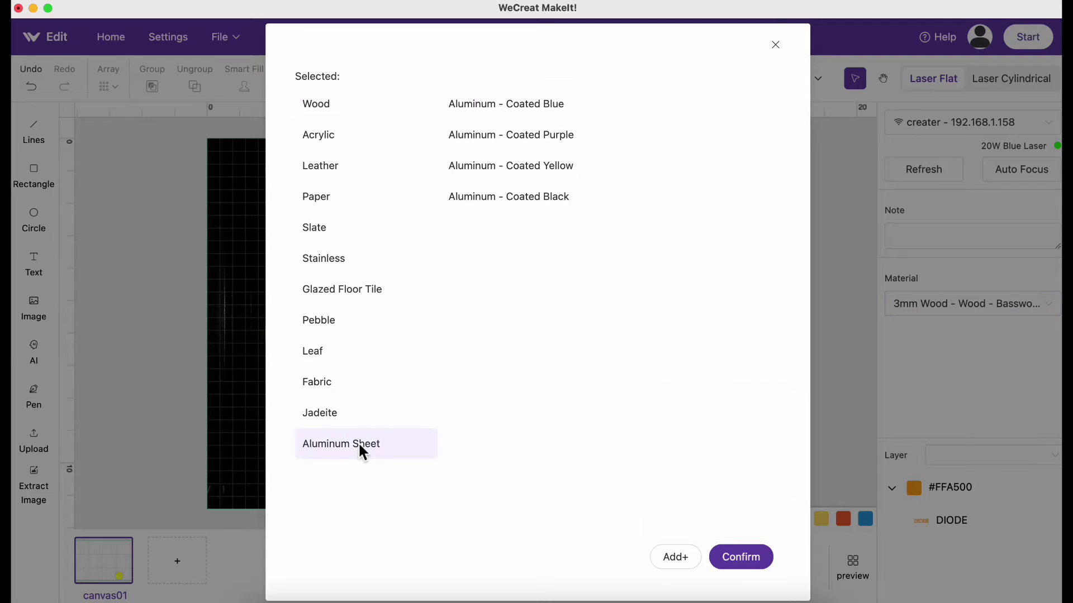
click(540, 173)
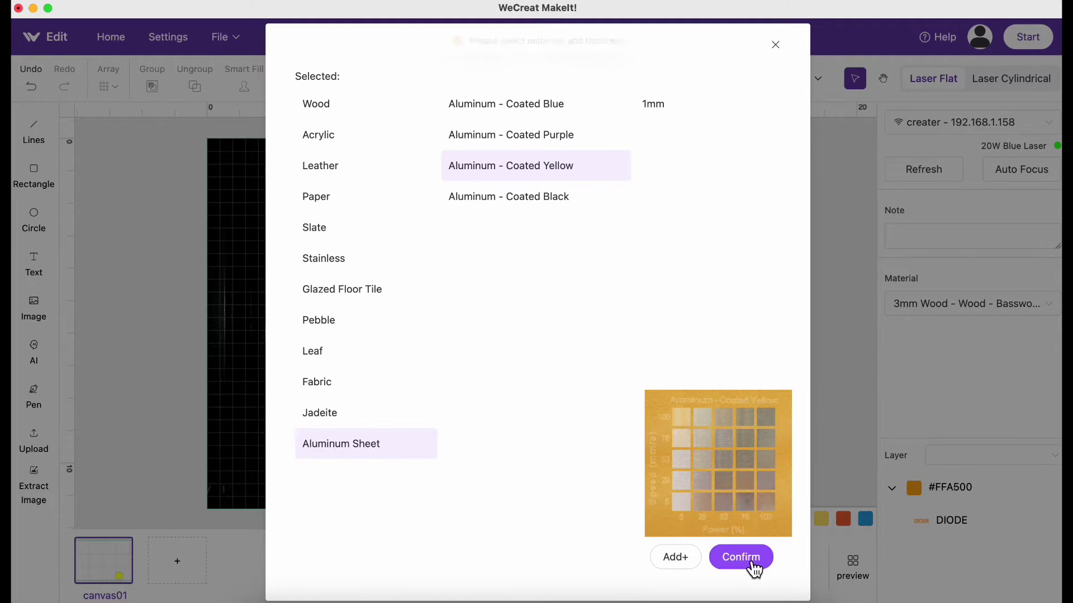
click(661, 105)
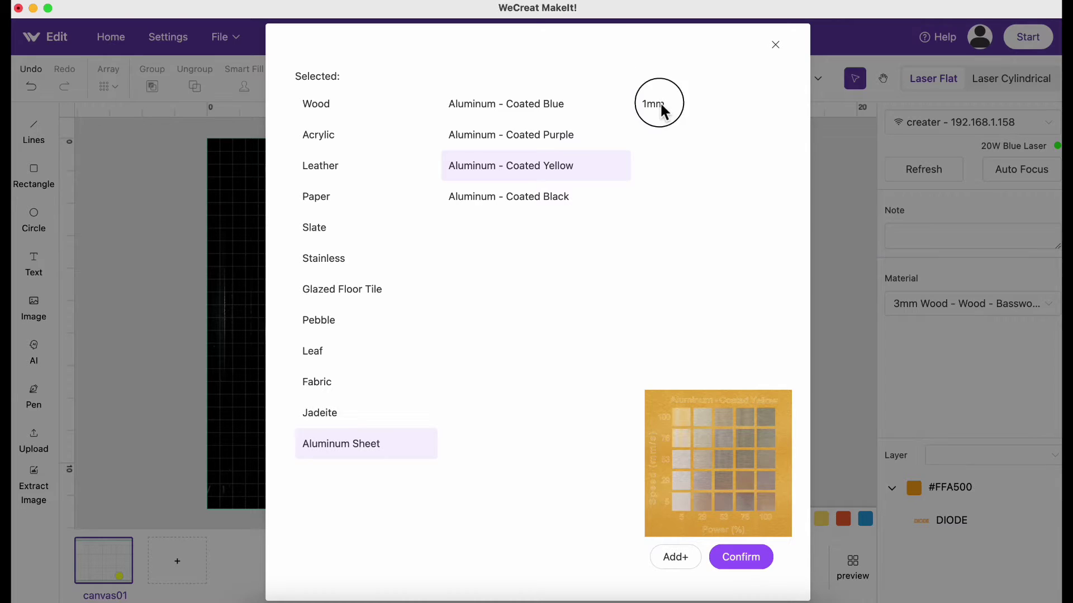
click(767, 567)
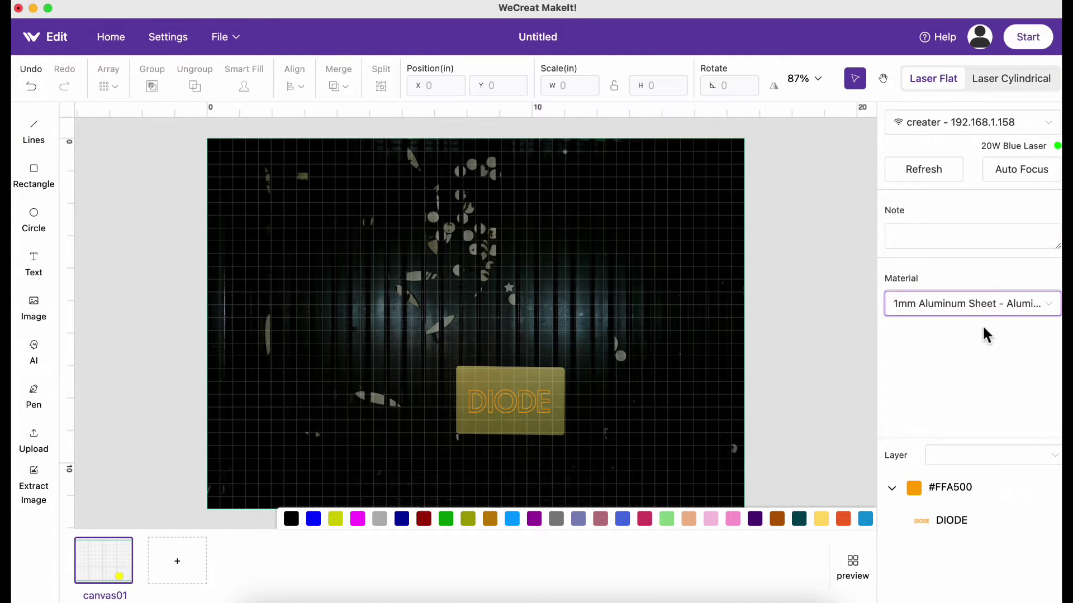
click(537, 402)
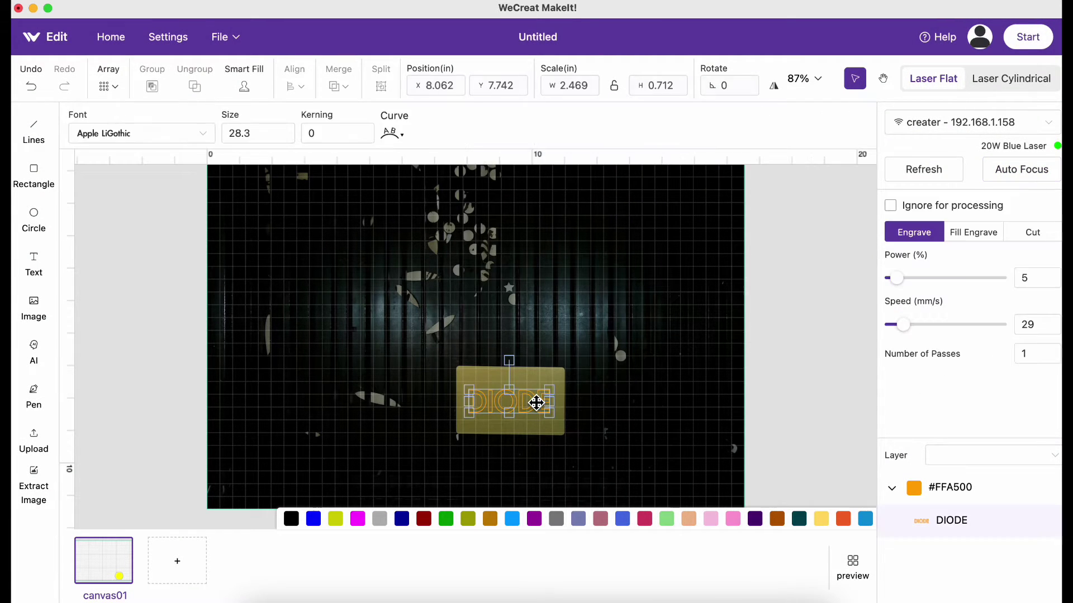
Switch DIODE to Fill Engrave, review the panel, and attempt to start the job.
click(989, 239)
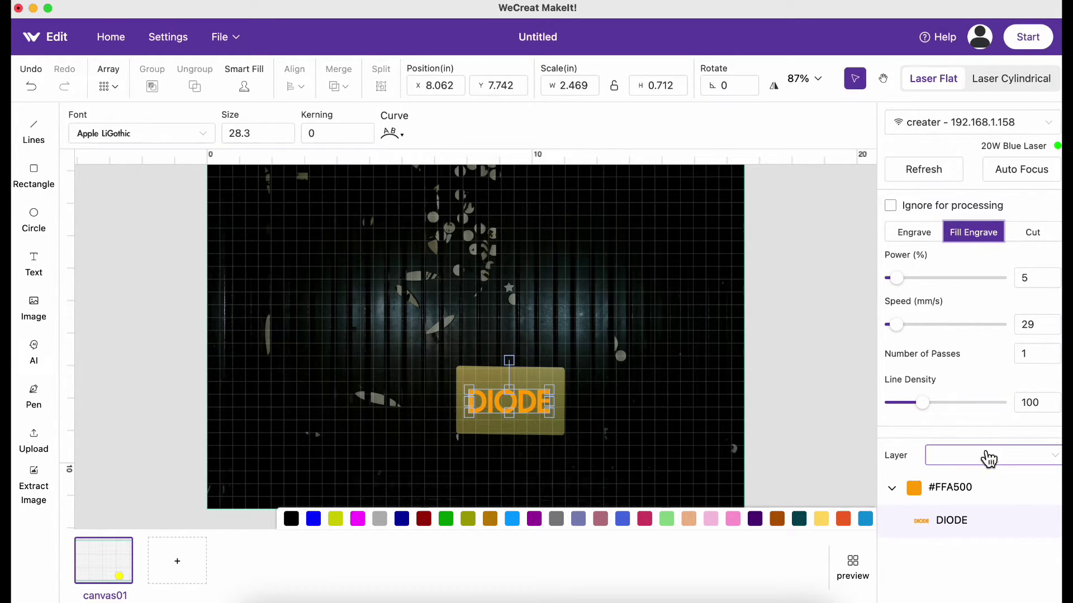
scroll(964, 432, down, 2)
scroll(965, 434, down, 4)
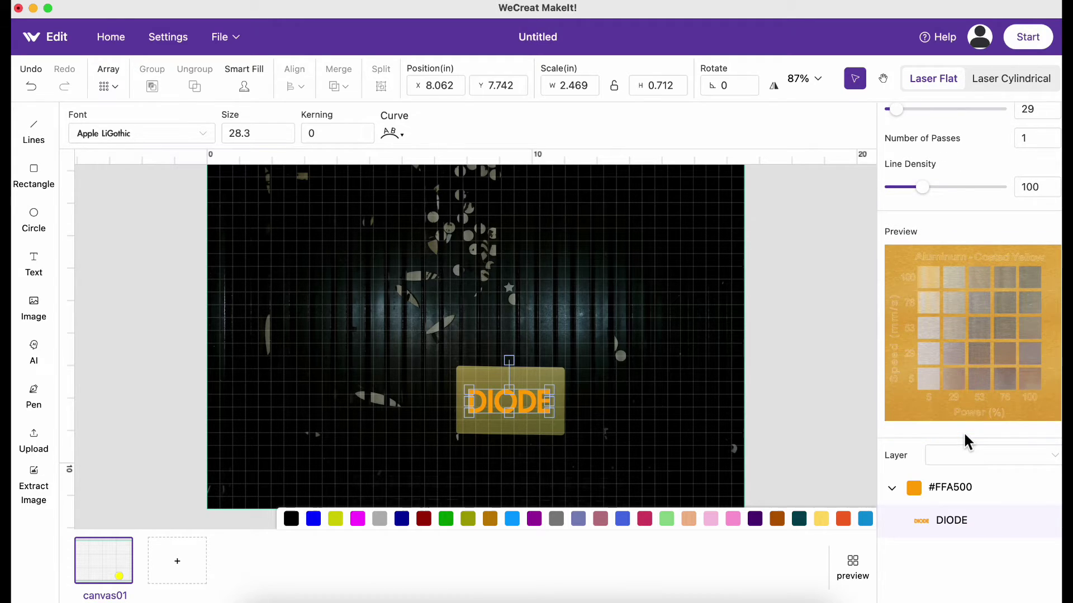
click(1039, 46)
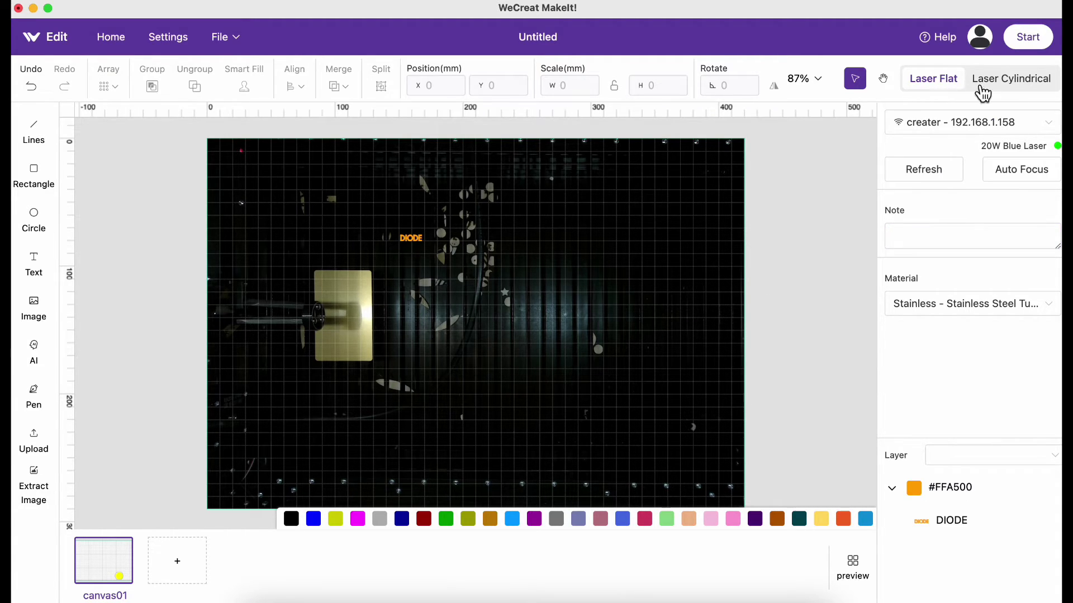
Switch to Laser Cylindrical rotary mode with a 19.8 mm diameter work area.
click(1024, 89)
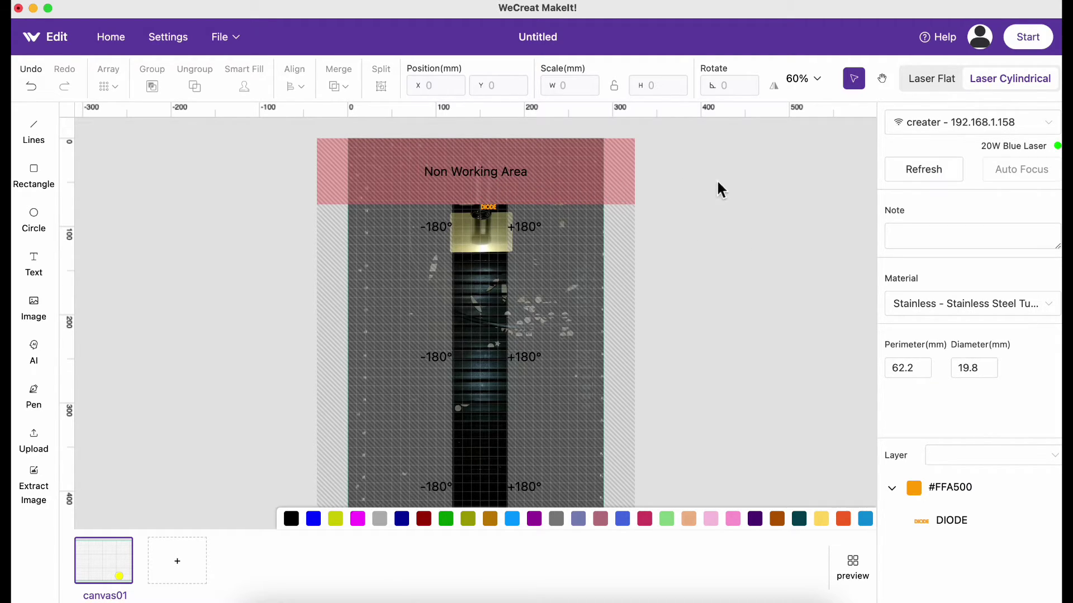
Zoom to 200%, pan to the ring and DIODE text, and check the diameter value.
click(813, 79)
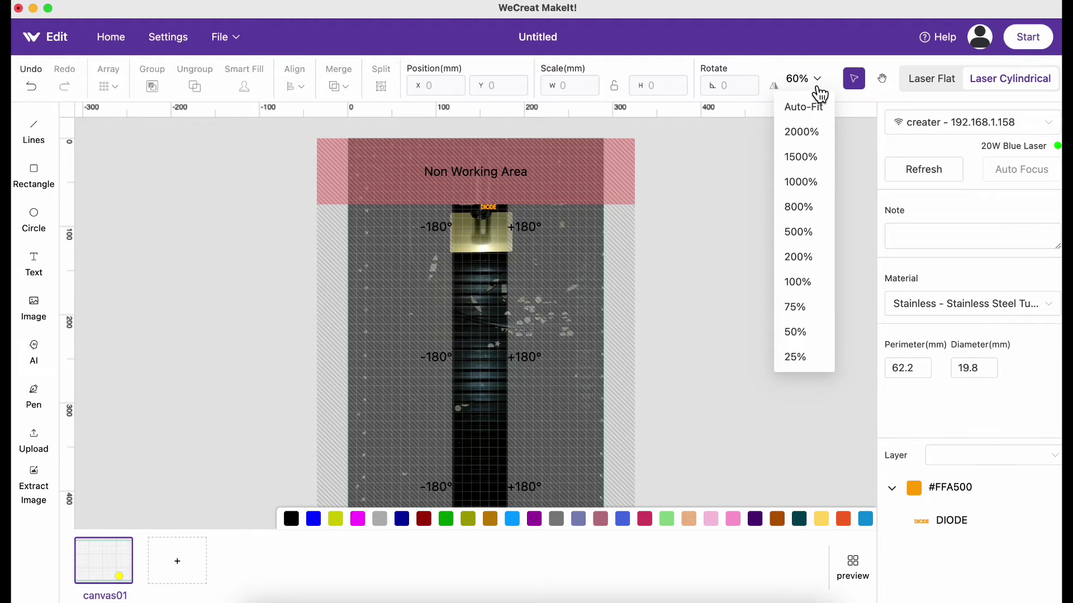
click(820, 258)
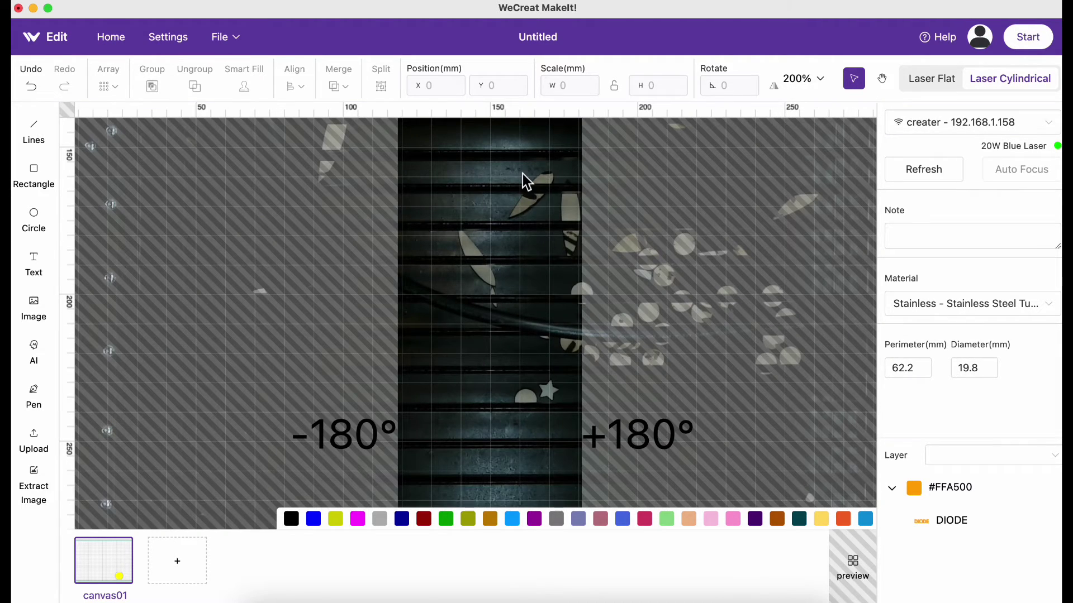
click(882, 78)
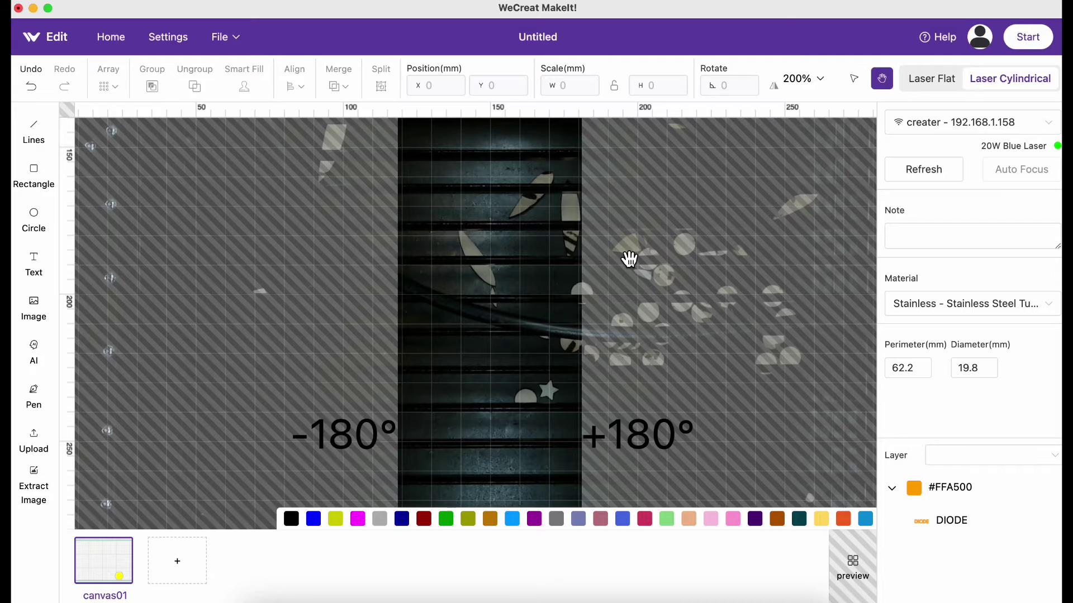
drag(627, 256, 634, 528)
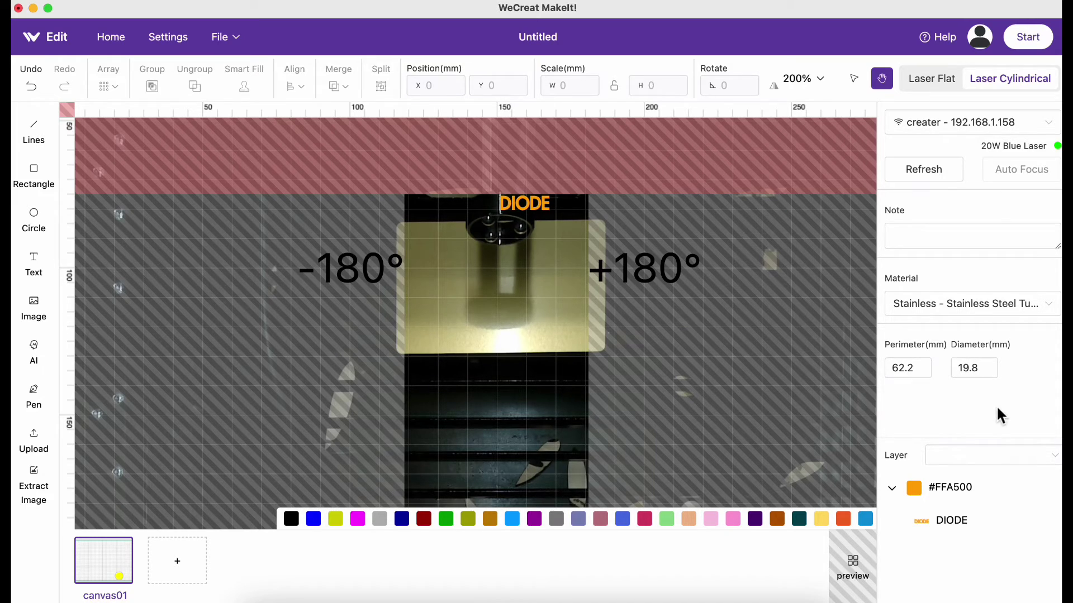
click(982, 370)
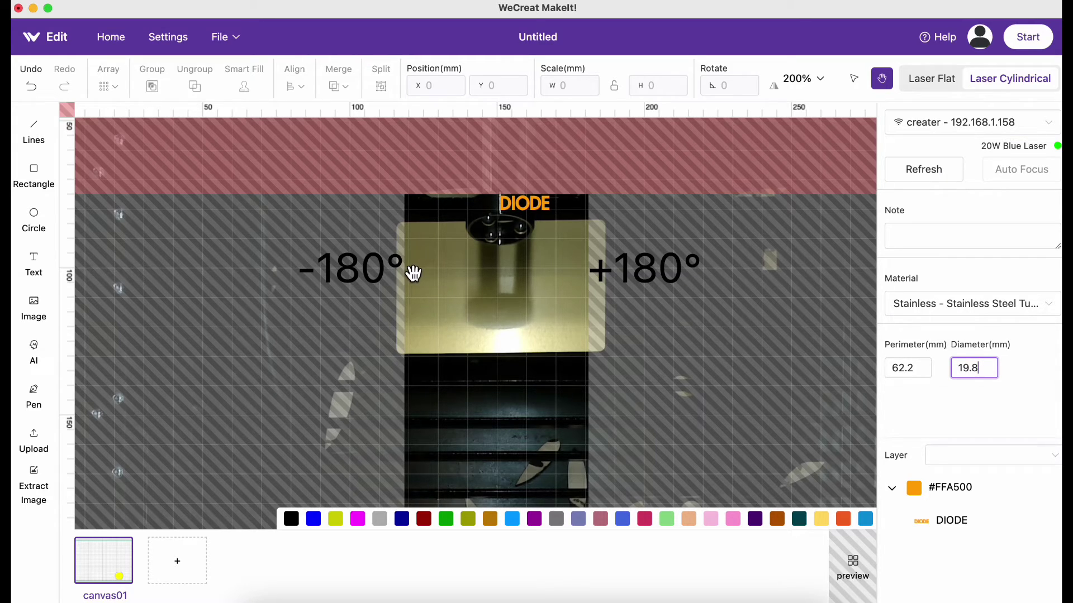
Return to the Select tool and review DIODE's Fill Engrave at 100% power, 250 mm/s.
mouse_move(510, 217)
mouse_down()
mouse_move(556, 217)
mouse_move(498, 222)
mouse_move(519, 221)
mouse_up()
click(853, 79)
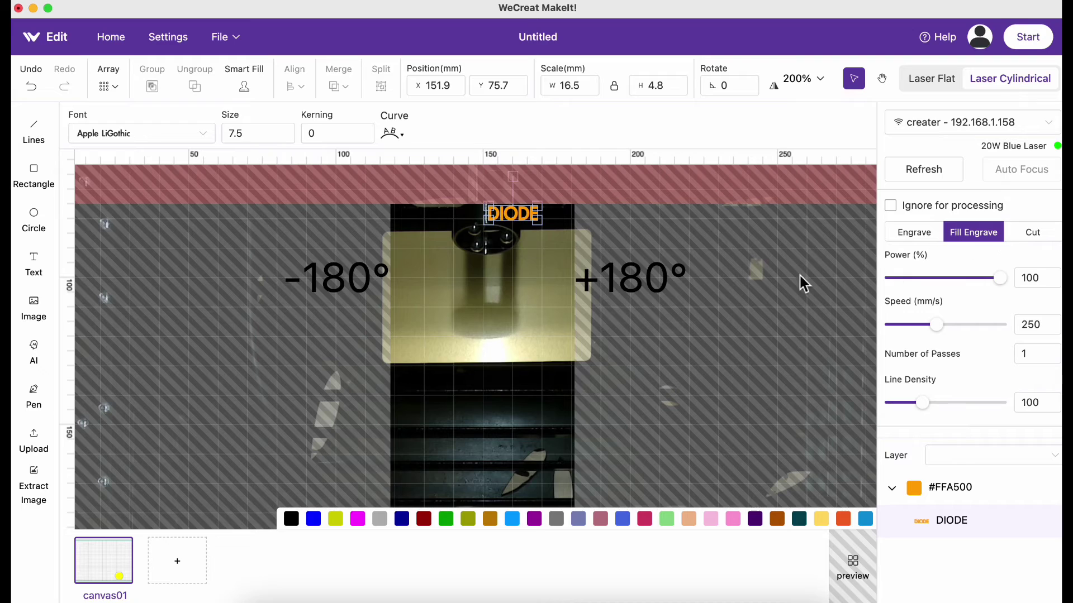
click(676, 306)
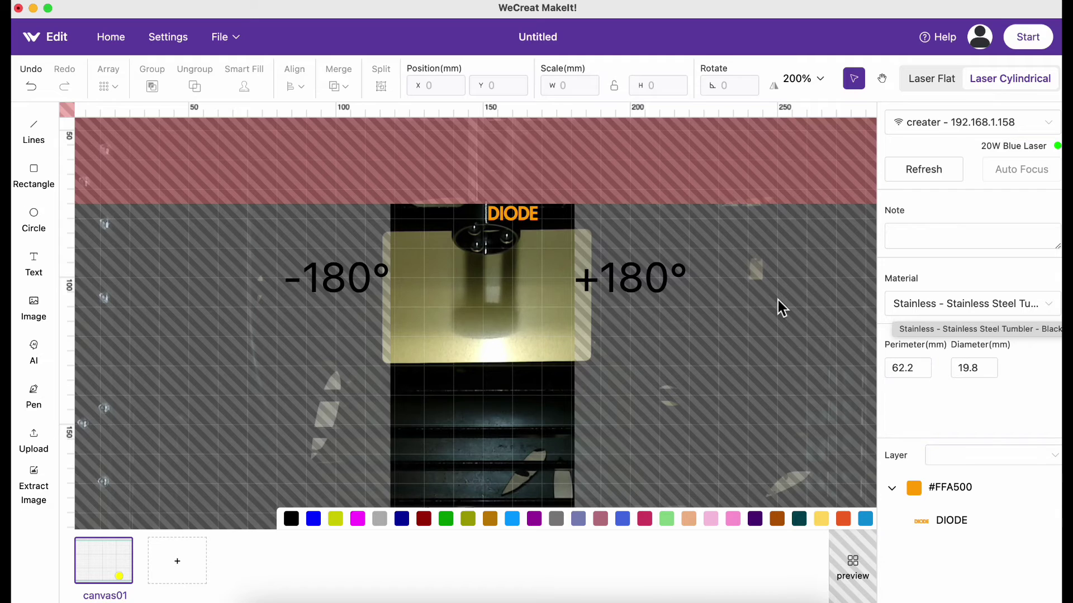
Refresh the camera view and start the rotary job, triggering the 19.8 mm vs 26.22 mm diameter warning.
click(940, 178)
click(1028, 36)
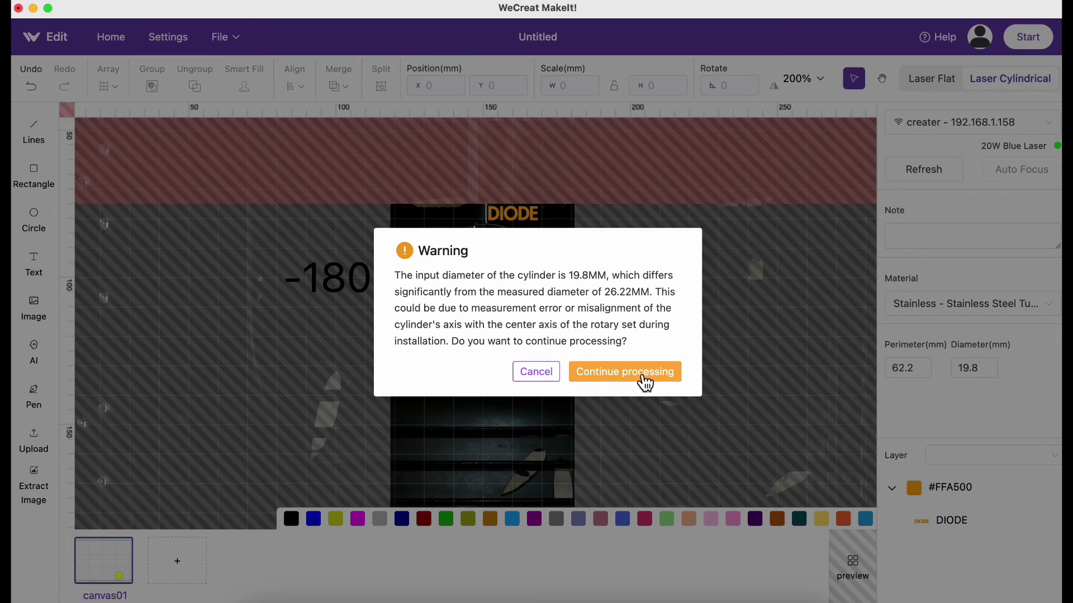
Accept the diameter-mismatch and near-border warnings and send the DIODE job to the laser.
click(642, 375)
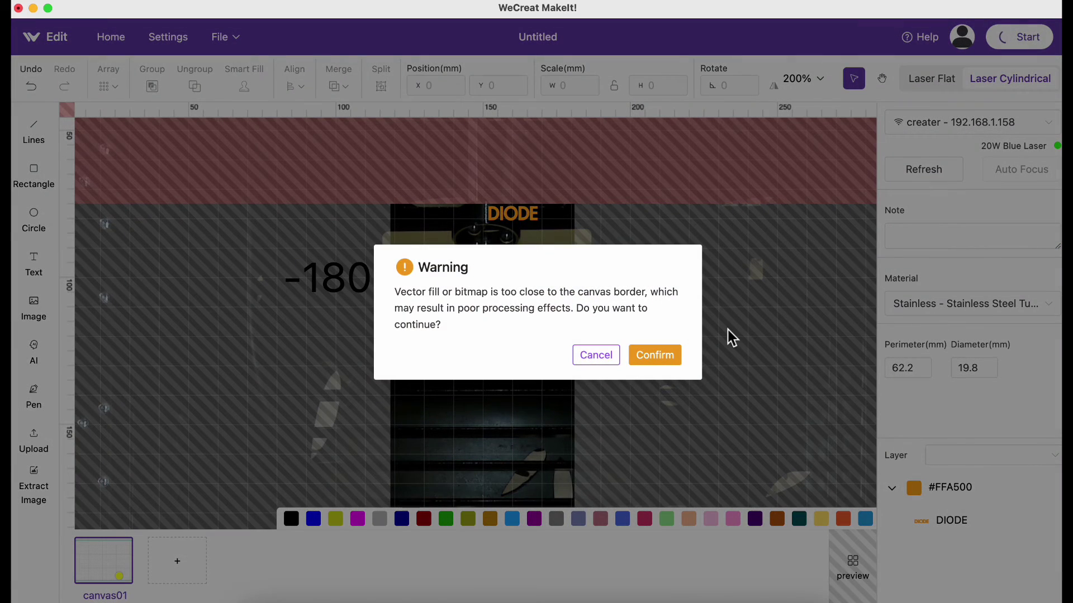
click(669, 361)
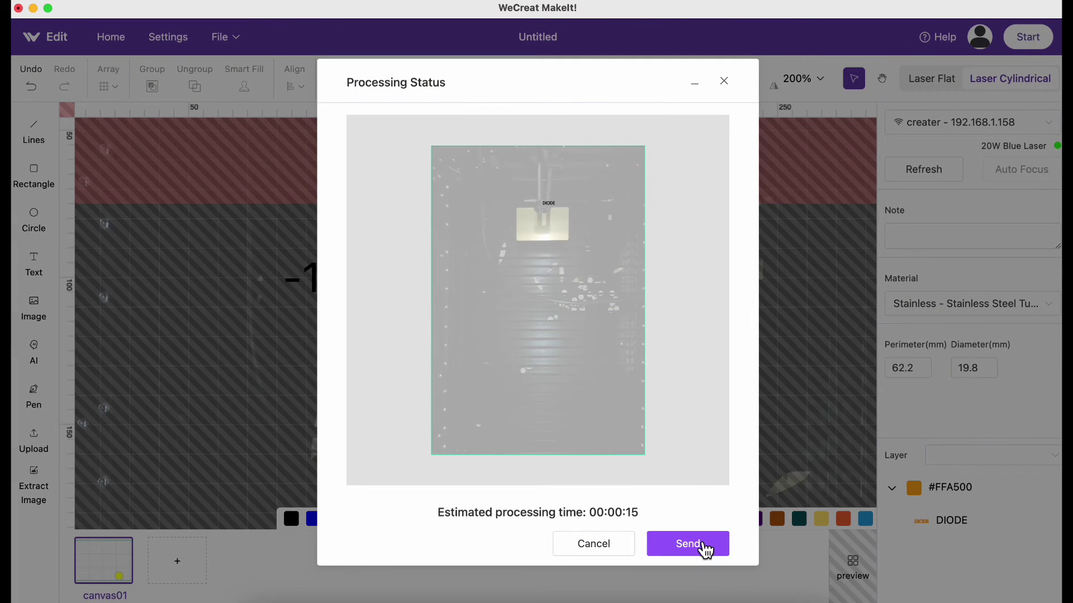
click(704, 548)
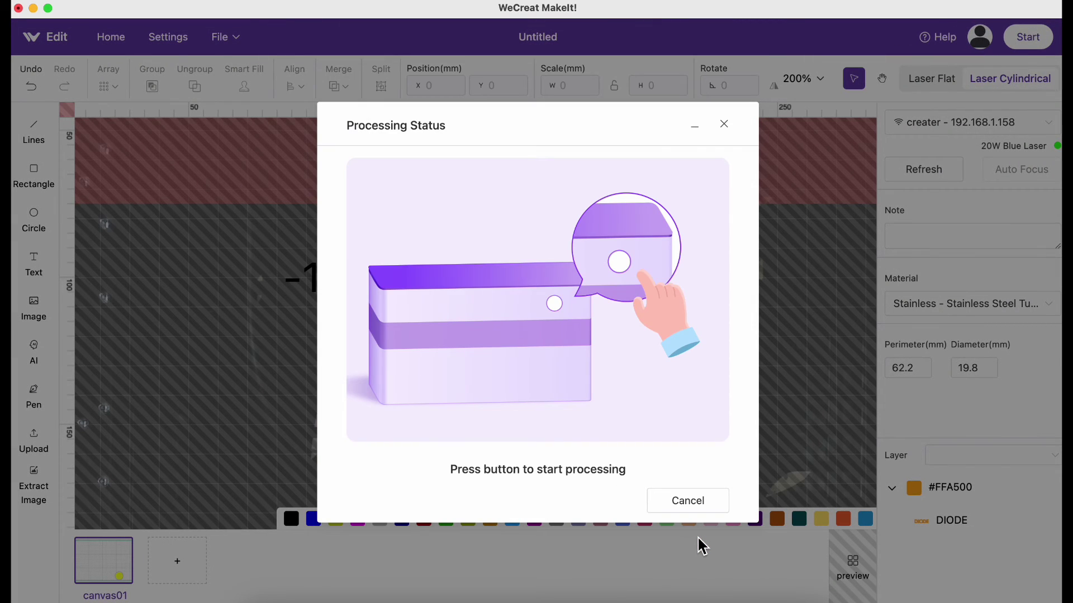